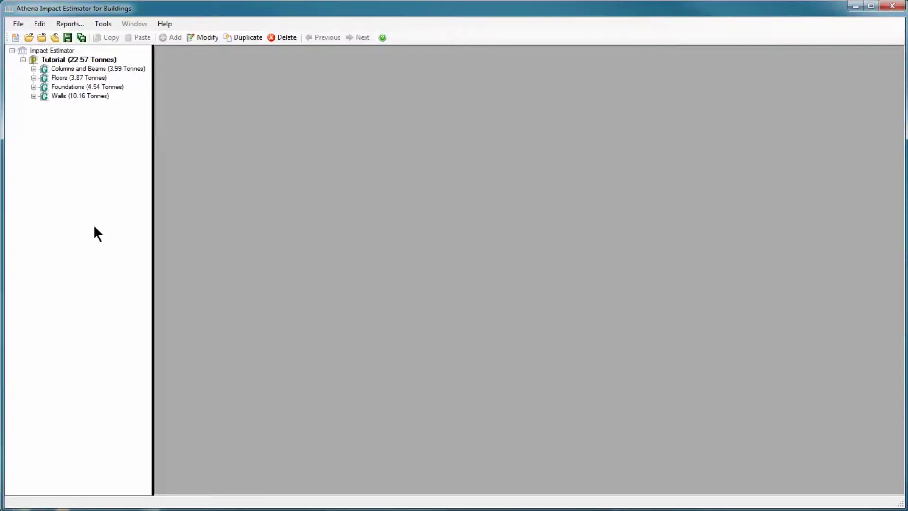
- Open the Extra Basic Materials window for the Tutorial project
{"action": "right_click", "coordinate": [32, 60]}
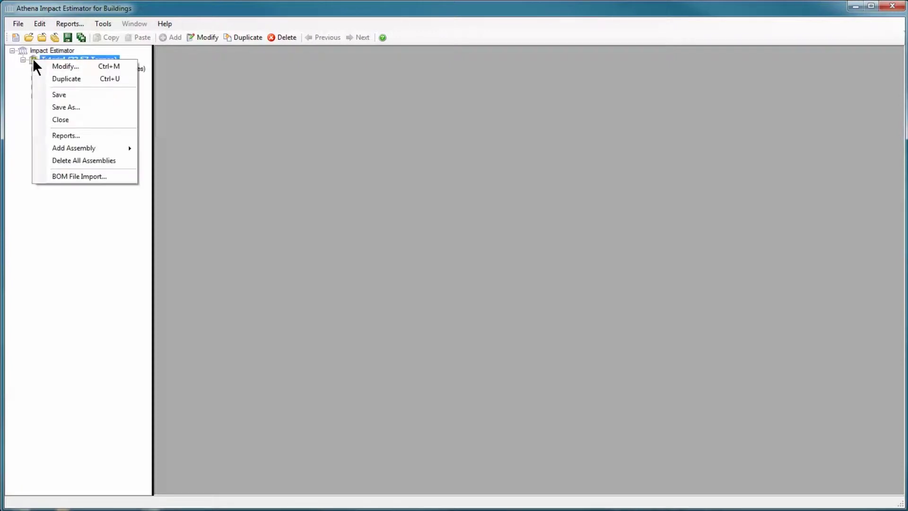
{"action": "mouse_move", "coordinate": [132, 148]}
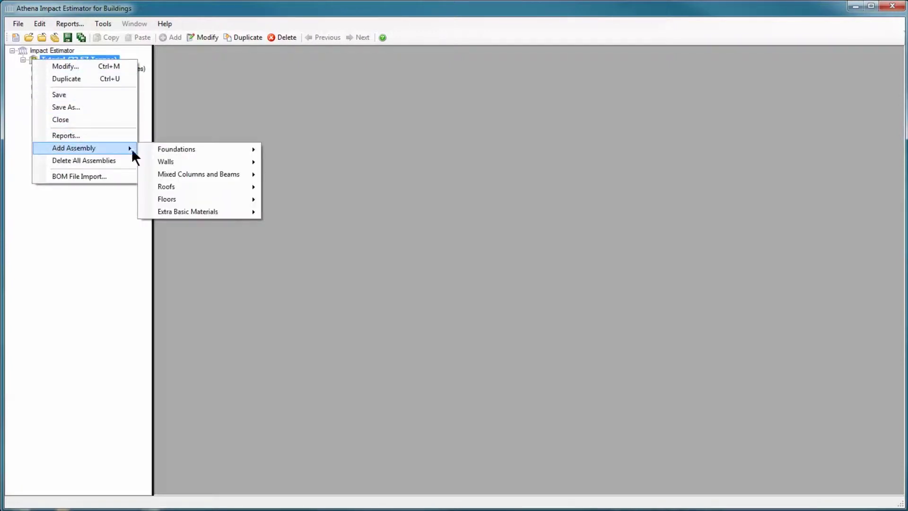
{"action": "mouse_move", "coordinate": [197, 212]}
{"action": "left_click", "coordinate": [284, 214]}
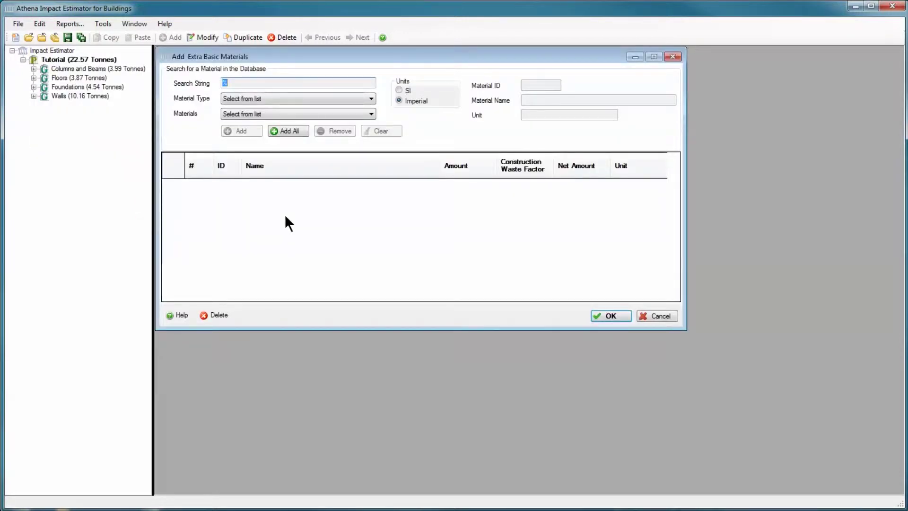
- Browse the Materials list, filter by the Concrete type, then reset the Material Type filter
{"action": "left_click", "coordinate": [370, 114]}
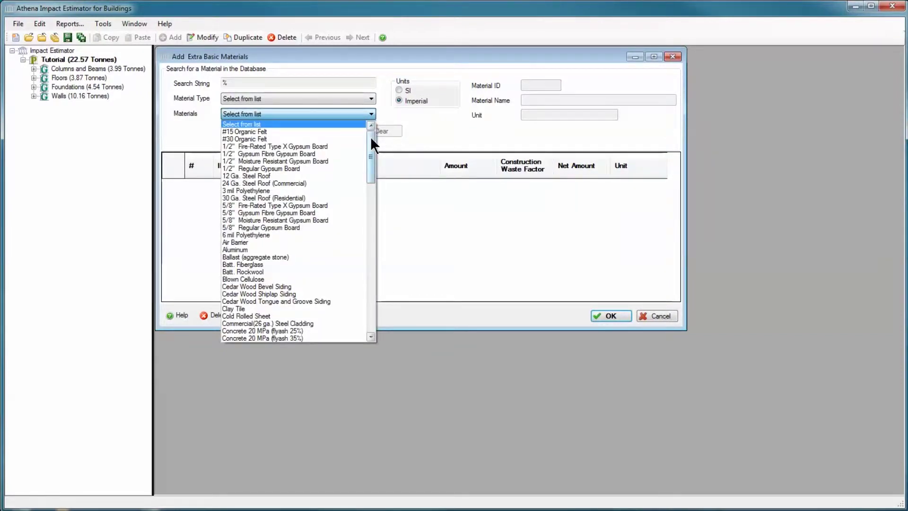
{"action": "mouse_move", "coordinate": [370, 136]}
{"action": "left_mouse_down"}
{"action": "mouse_move", "coordinate": [369, 308]}
{"action": "mouse_move", "coordinate": [344, 193]}
{"action": "mouse_move", "coordinate": [373, 131]}
{"action": "left_mouse_up"}
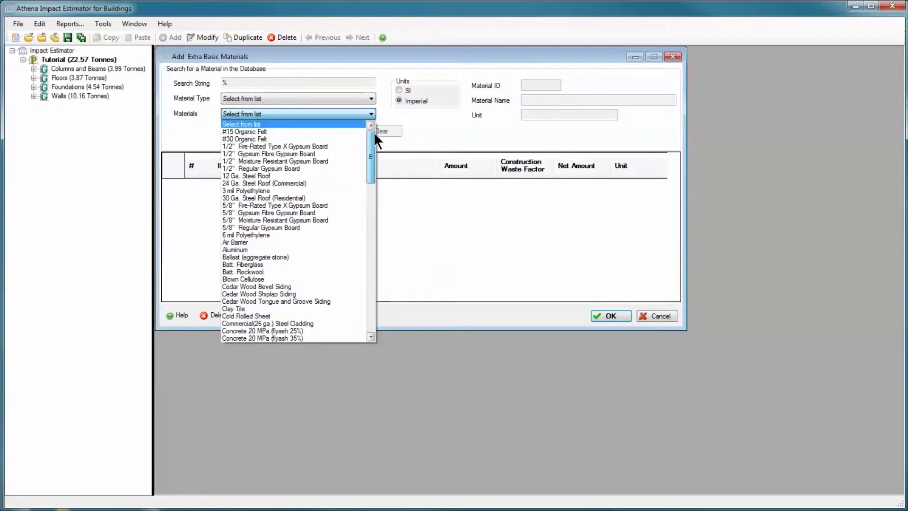
{"action": "left_click", "coordinate": [370, 112]}
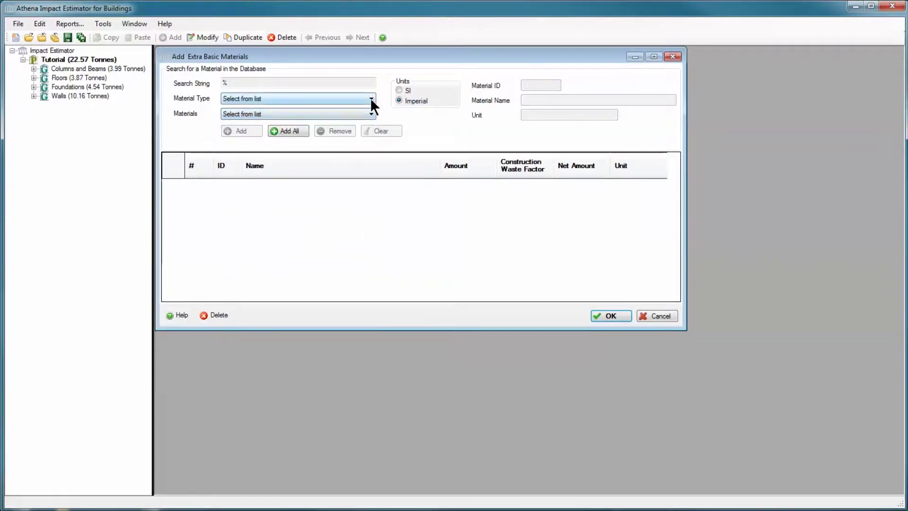
{"action": "left_click", "coordinate": [371, 99]}
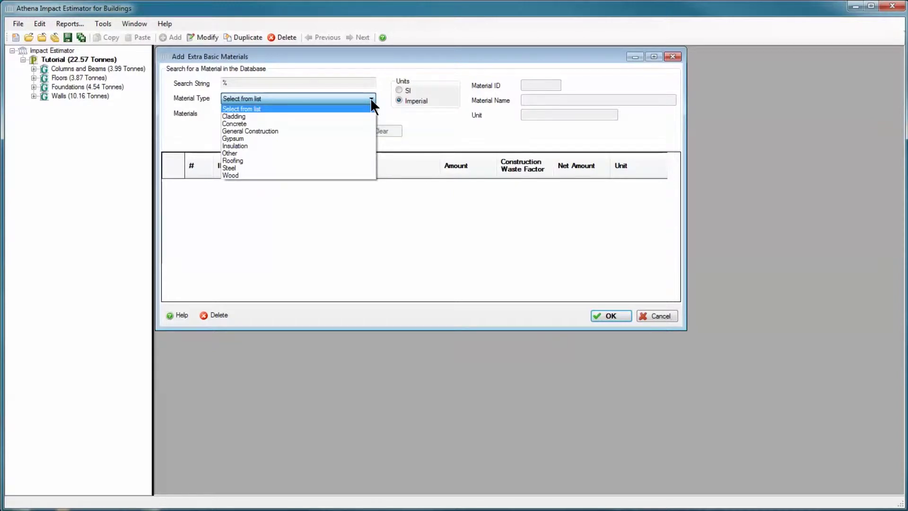
{"action": "left_click", "coordinate": [355, 123]}
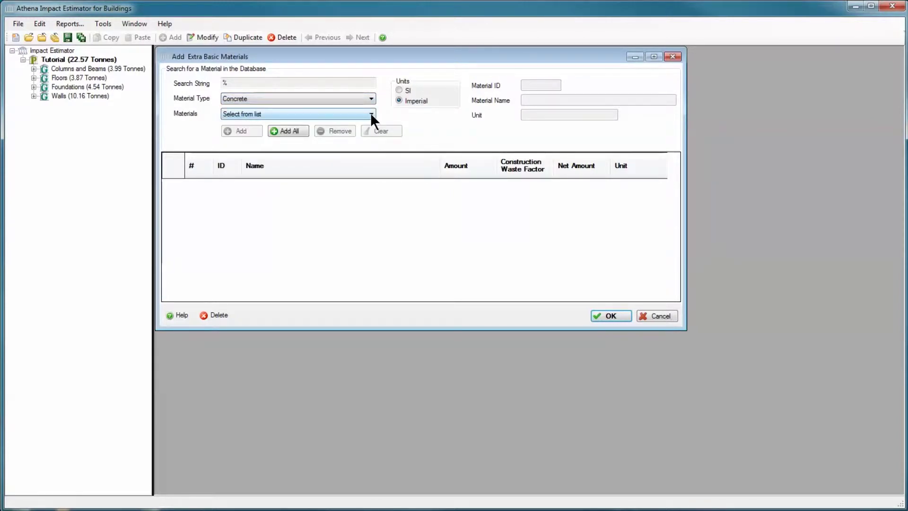
{"action": "left_click", "coordinate": [370, 112]}
{"action": "left_click", "coordinate": [370, 112]}
{"action": "left_click", "coordinate": [369, 99]}
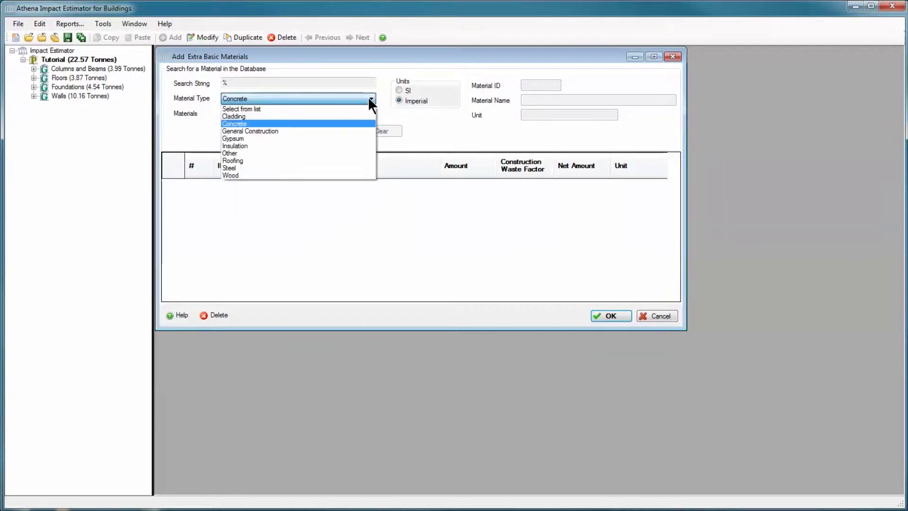
{"action": "left_click", "coordinate": [337, 109]}
- Search the material database for steel and review the matching materials
{"action": "left_click_drag", "start_coordinate": [234, 83], "coordinate": [215, 81]}
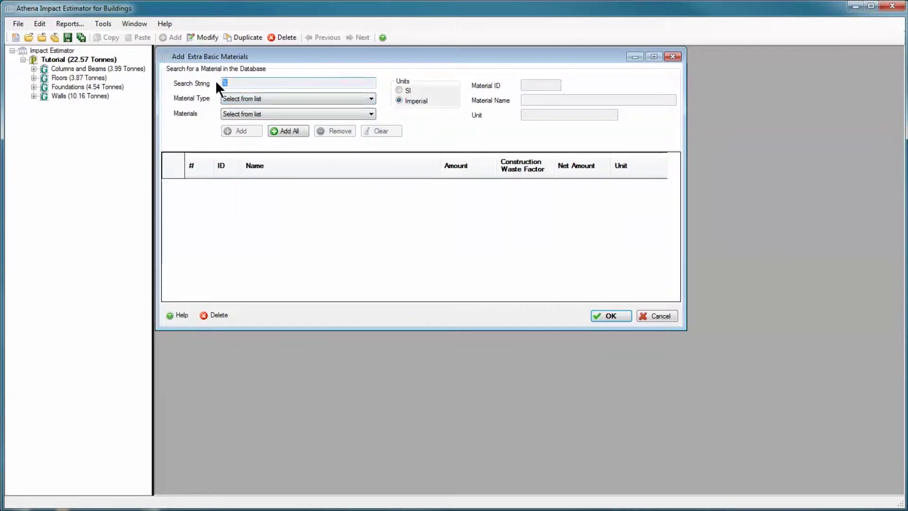
{"action": "type", "text": "steel"}
{"action": "left_click", "coordinate": [372, 114]}
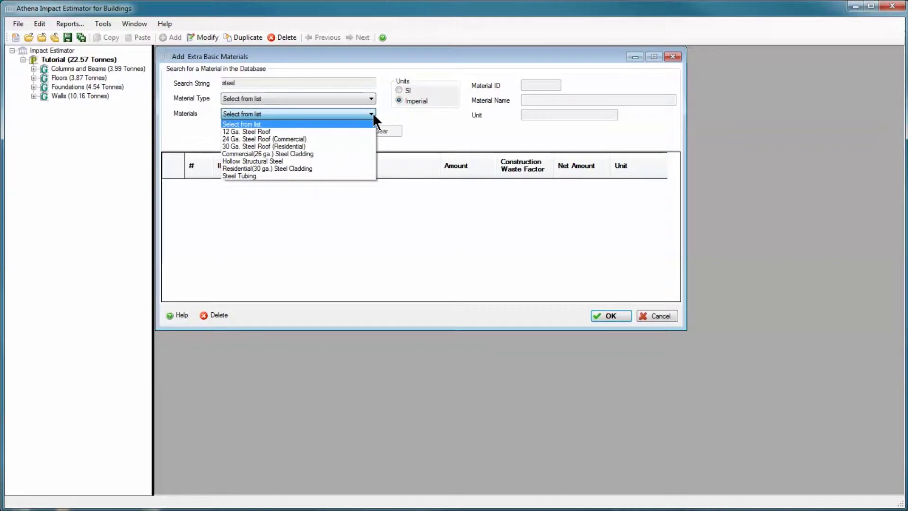
{"action": "left_click", "coordinate": [371, 114]}
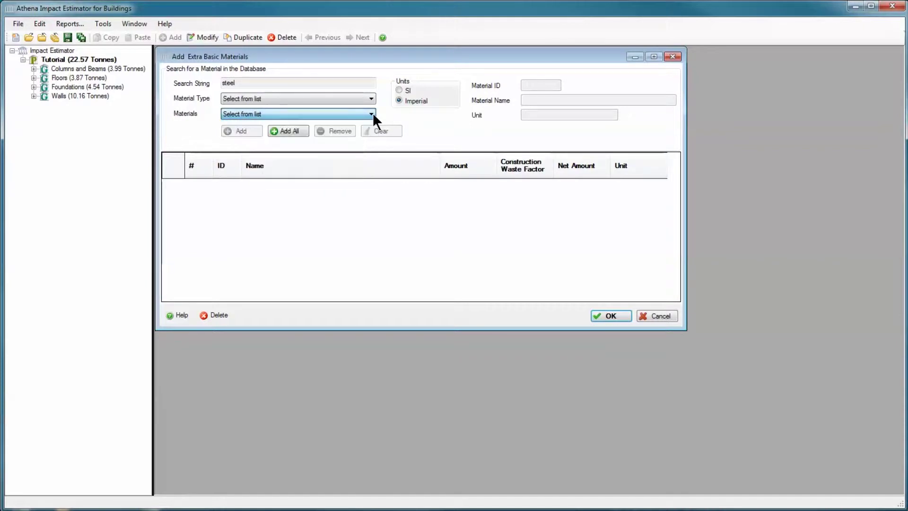
- Search for air, pick Air Barrier and add it as a row
{"action": "left_click_drag", "start_coordinate": [242, 83], "coordinate": [220, 88]}
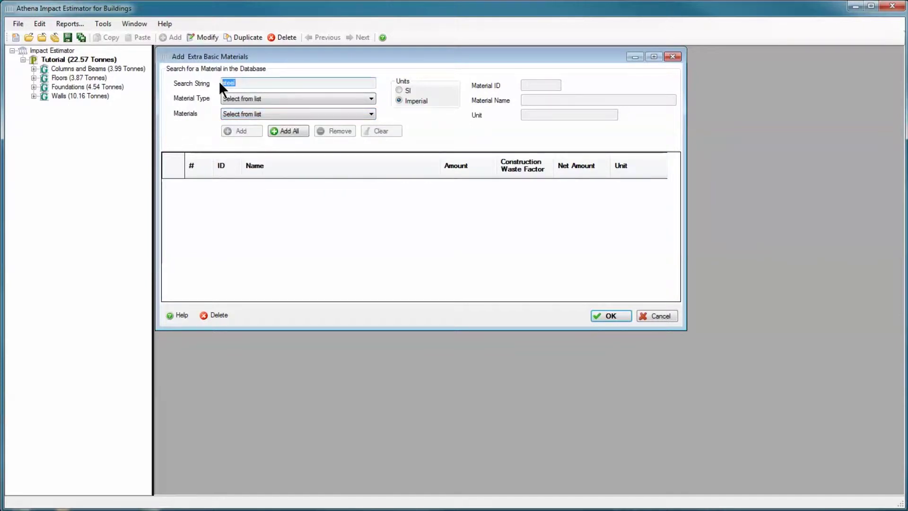
{"action": "type", "text": "air"}
{"action": "left_click", "coordinate": [365, 114]}
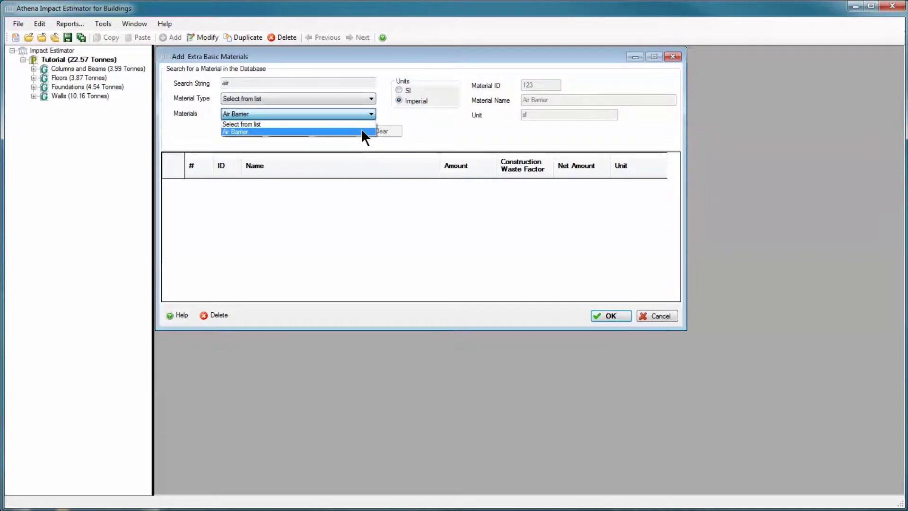
{"action": "left_click", "coordinate": [362, 132]}
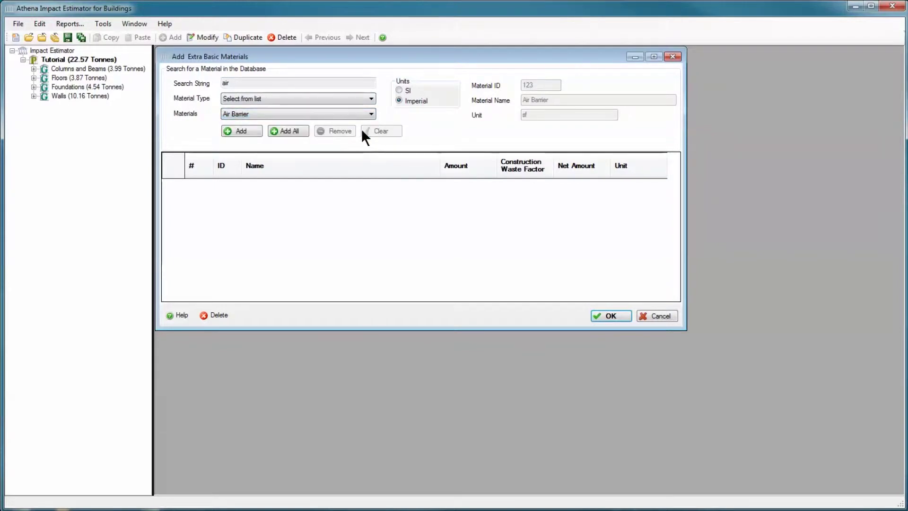
{"action": "left_click", "coordinate": [247, 130]}
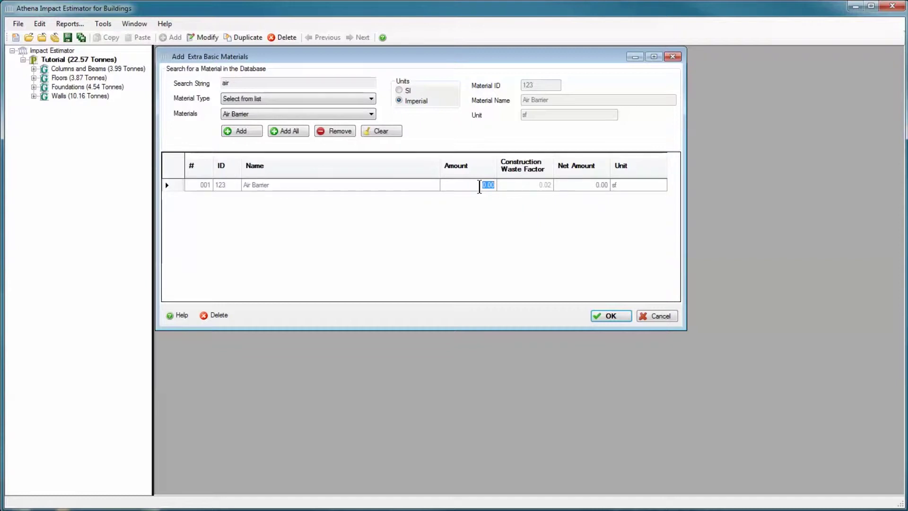
- Enter 10 sf as the Air Barrier amount and confirm the extra materials
{"action": "type", "text": "10"}
{"action": "key", "text": "Return"}
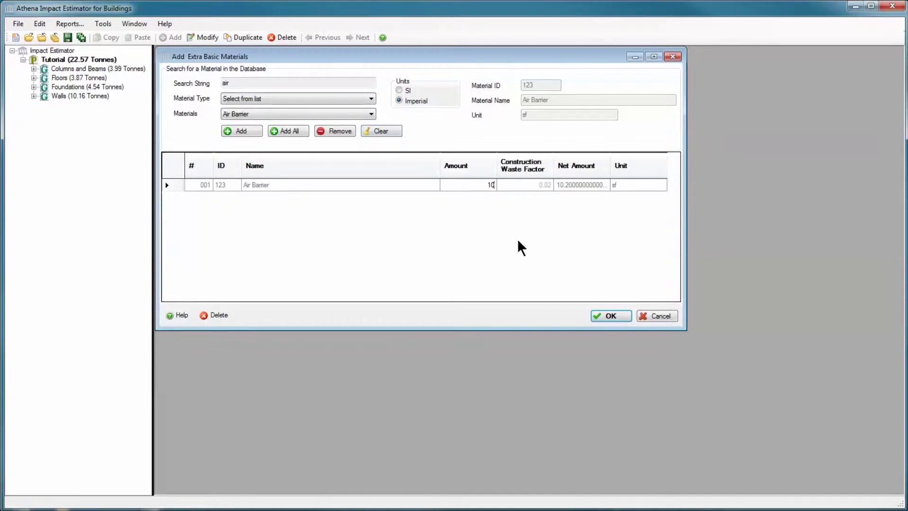
{"action": "left_click", "coordinate": [605, 316]}
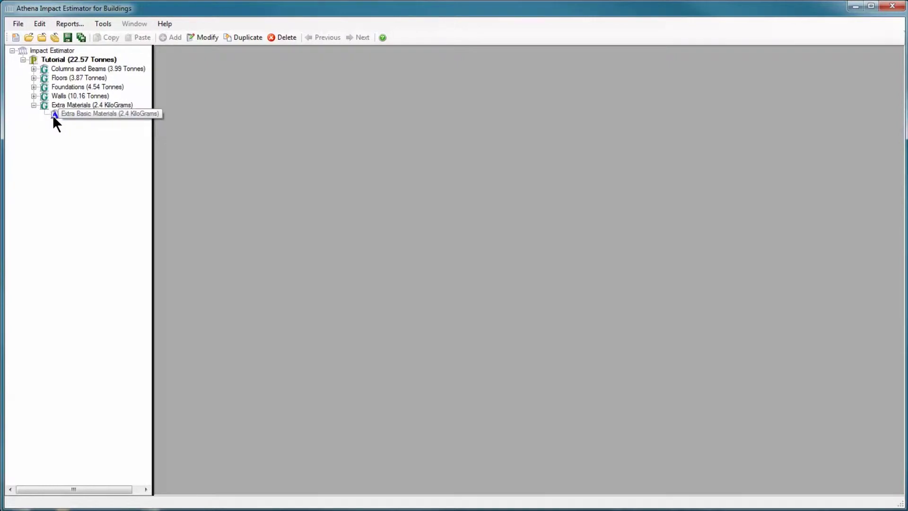
- Select the Tutorial project in the project tree
{"action": "left_click", "coordinate": [78, 59]}
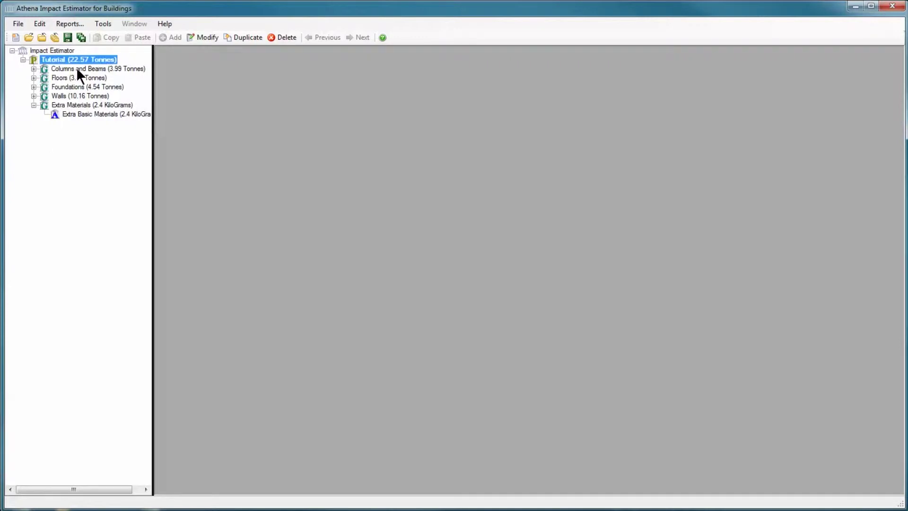
{"action": "left_click", "coordinate": [73, 22]}
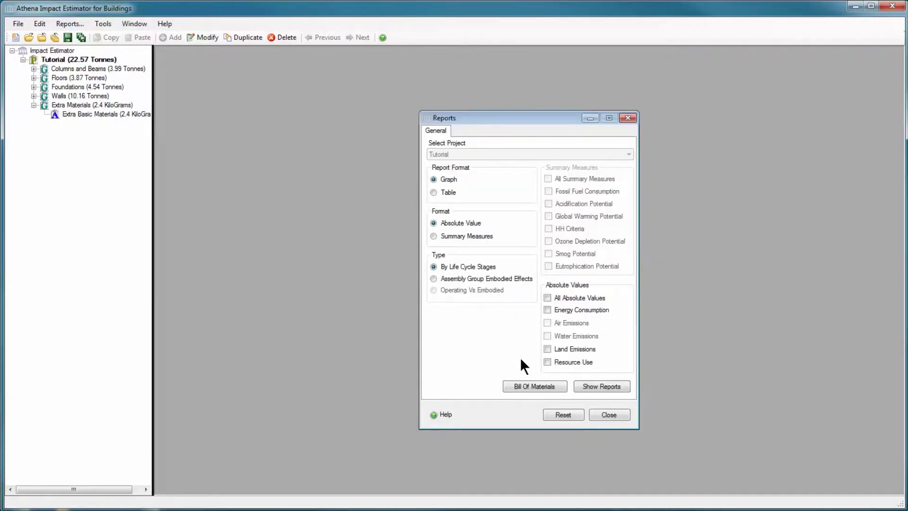
{"action": "left_click", "coordinate": [530, 385]}
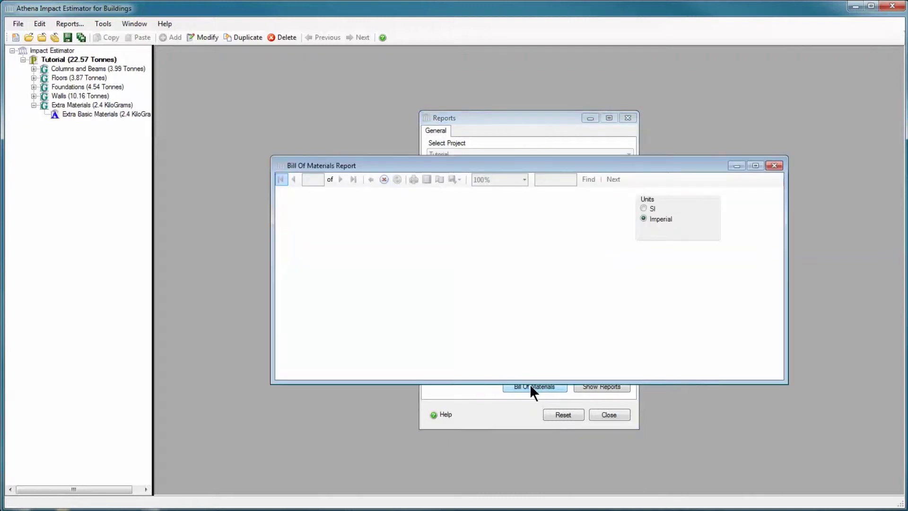
{"action": "left_click_drag", "start_coordinate": [497, 166], "coordinate": [384, 52]}
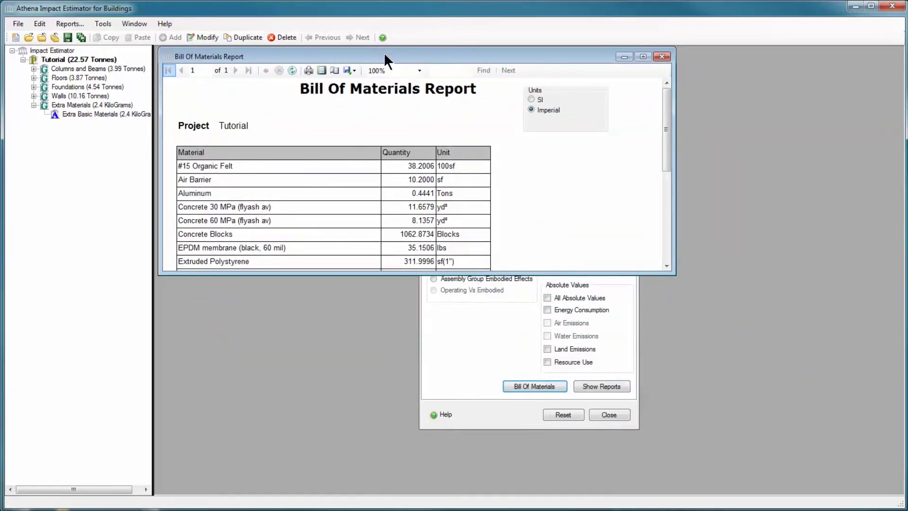
{"action": "left_click_drag", "start_coordinate": [380, 273], "coordinate": [381, 423]}
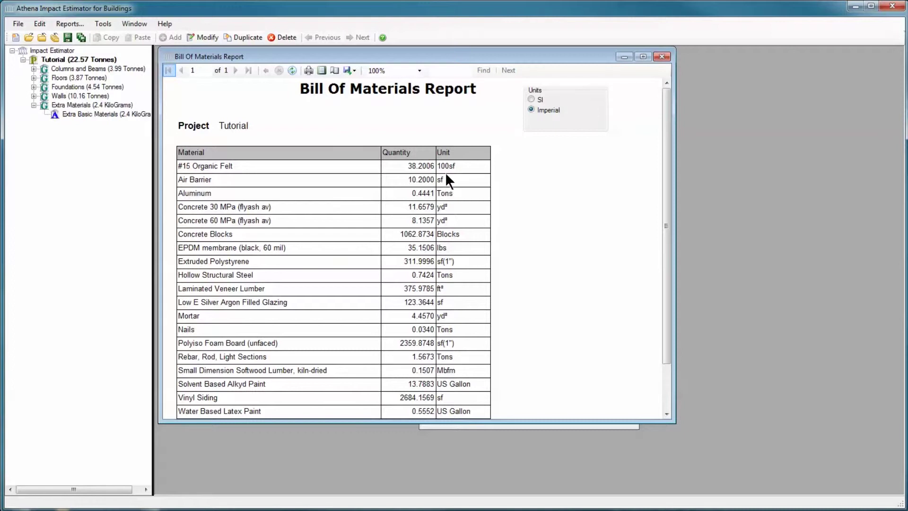
{"action": "left_click", "coordinate": [662, 58]}
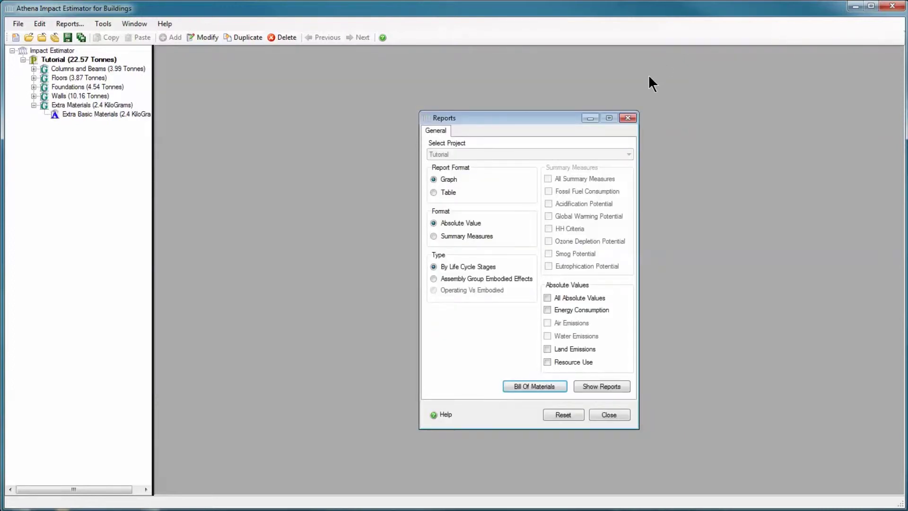
{"action": "left_click", "coordinate": [625, 118]}
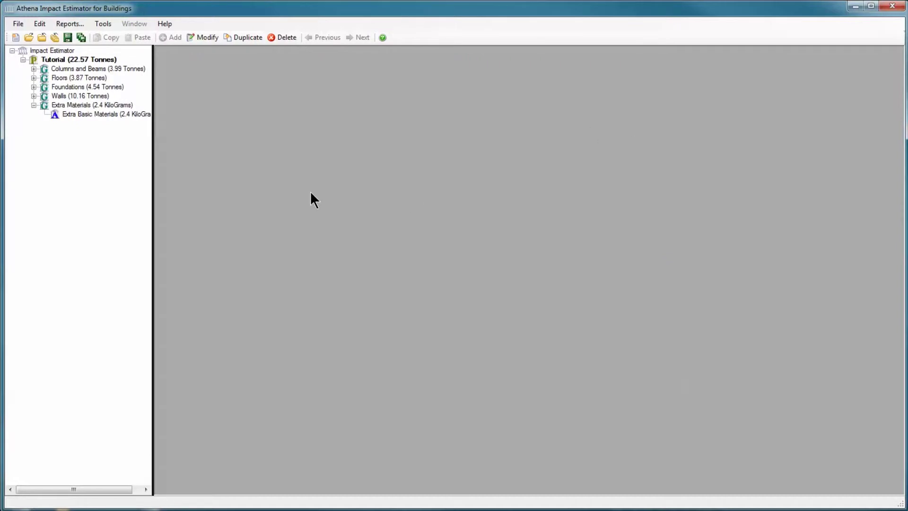
- Change the Air Barrier amount in Extra Basic Materials to 9.8039 sf
{"action": "double_click", "coordinate": [54, 114]}
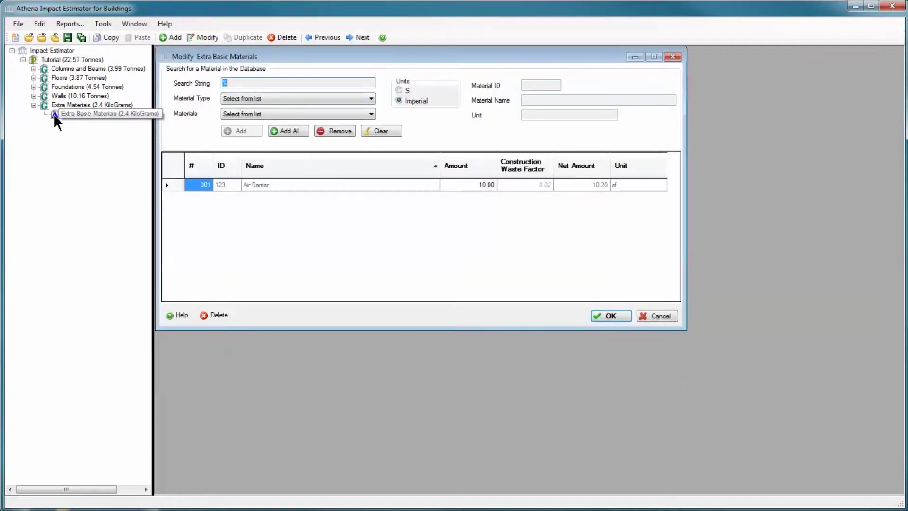
{"action": "left_click", "coordinate": [301, 185]}
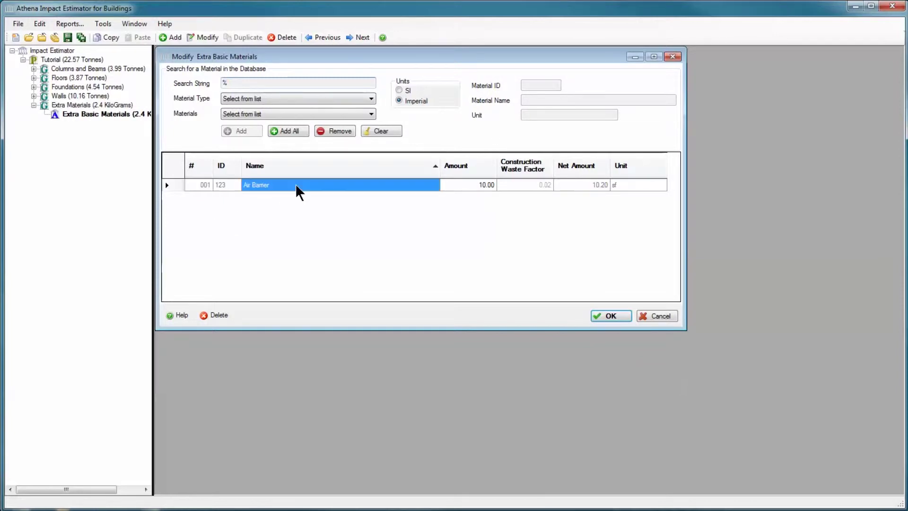
{"action": "left_click", "coordinate": [477, 186]}
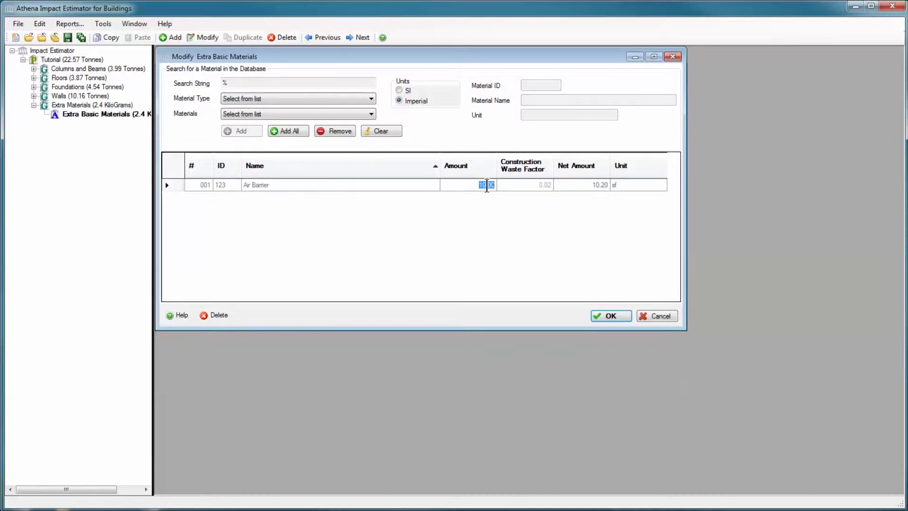
{"action": "left_click_drag", "start_coordinate": [494, 185], "coordinate": [478, 186]}
{"action": "type", "text": "9.8039"}
{"action": "key", "text": "Return"}
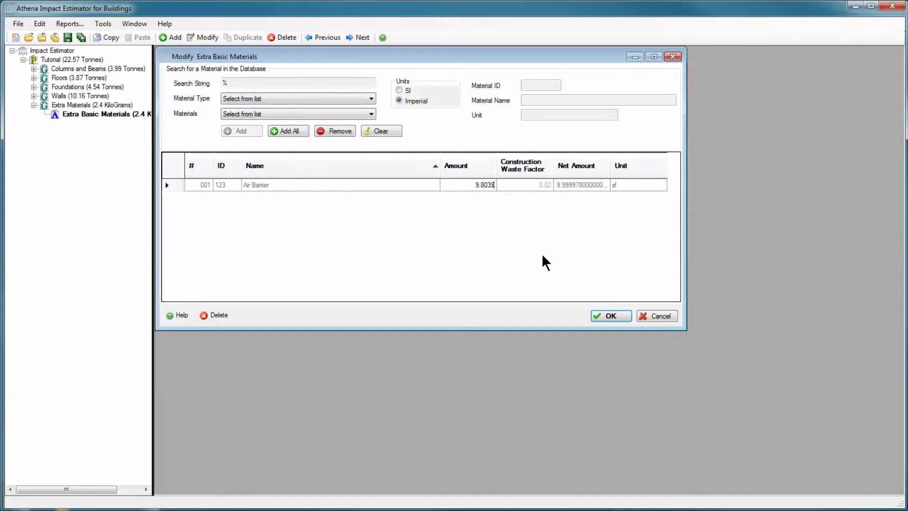
{"action": "left_click", "coordinate": [609, 314]}
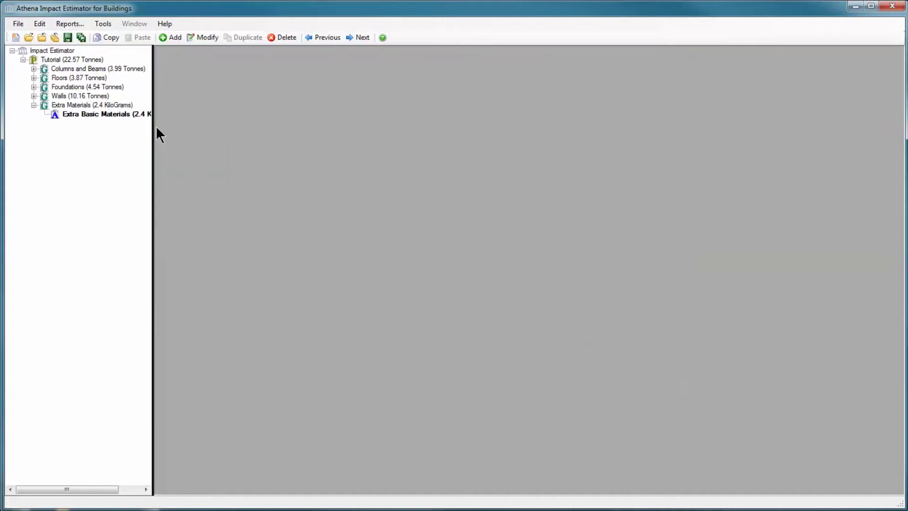
{"action": "left_click", "coordinate": [67, 24]}
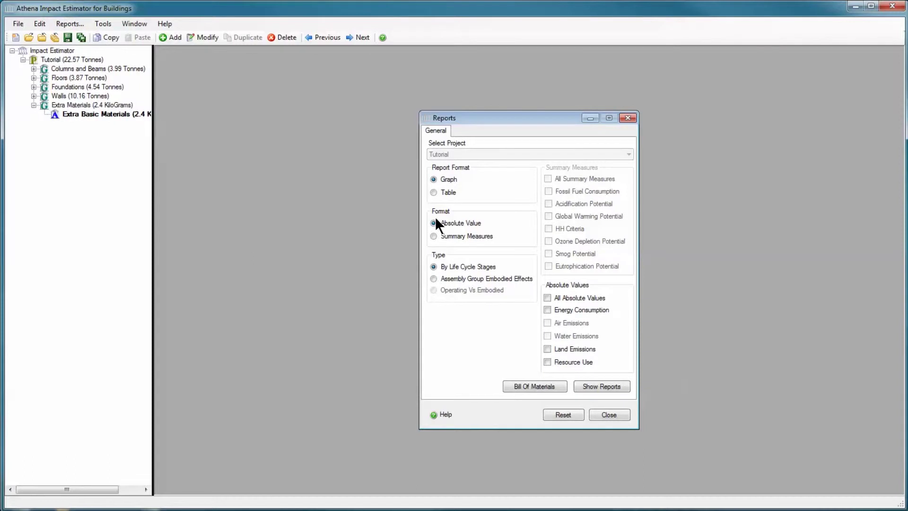
{"action": "left_click", "coordinate": [550, 383]}
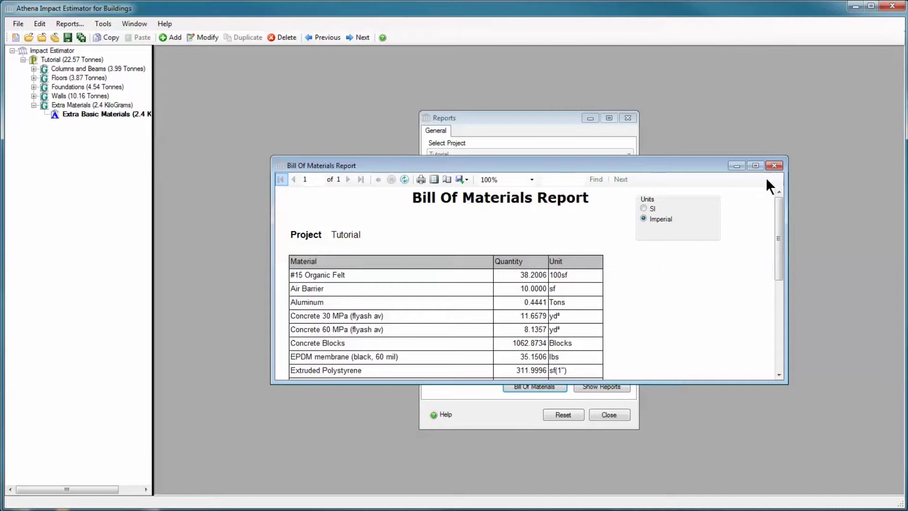
{"action": "left_click", "coordinate": [774, 166]}
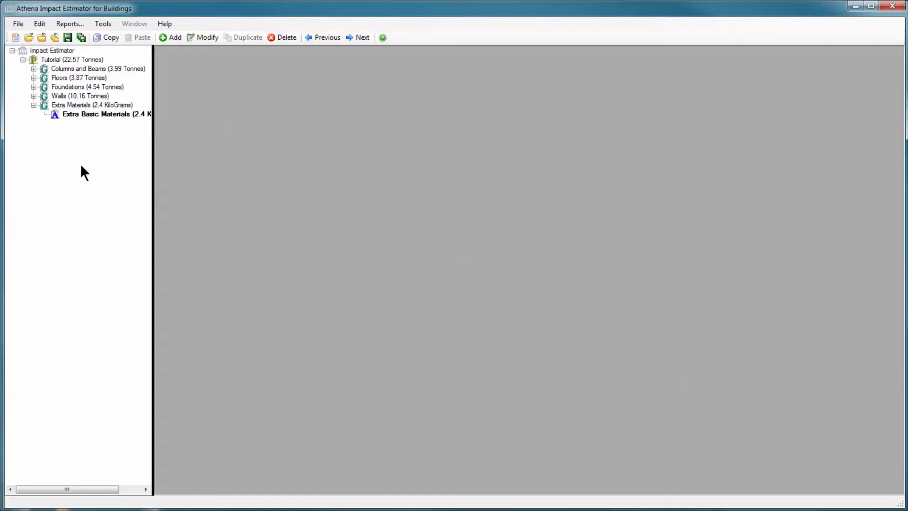
- Create a new project named test
{"action": "left_click", "coordinate": [15, 37]}
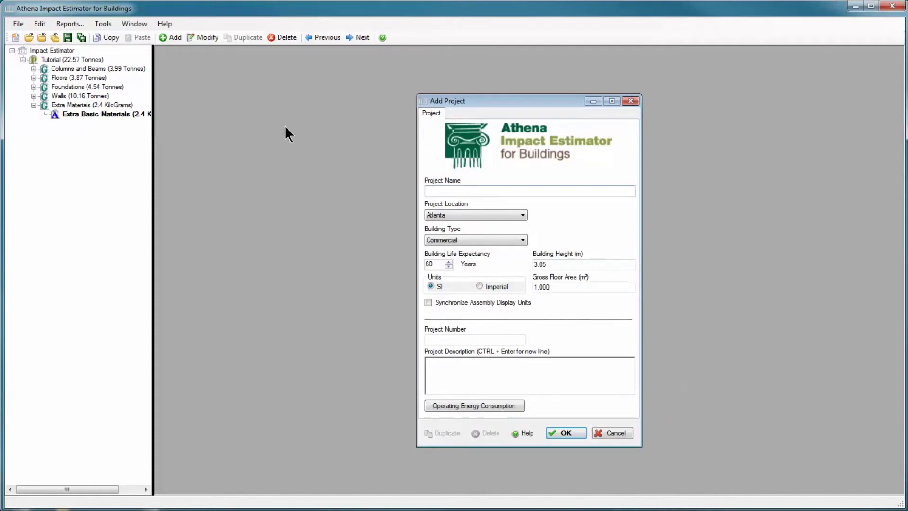
{"action": "type", "text": "test"}
{"action": "left_click", "coordinate": [567, 432]}
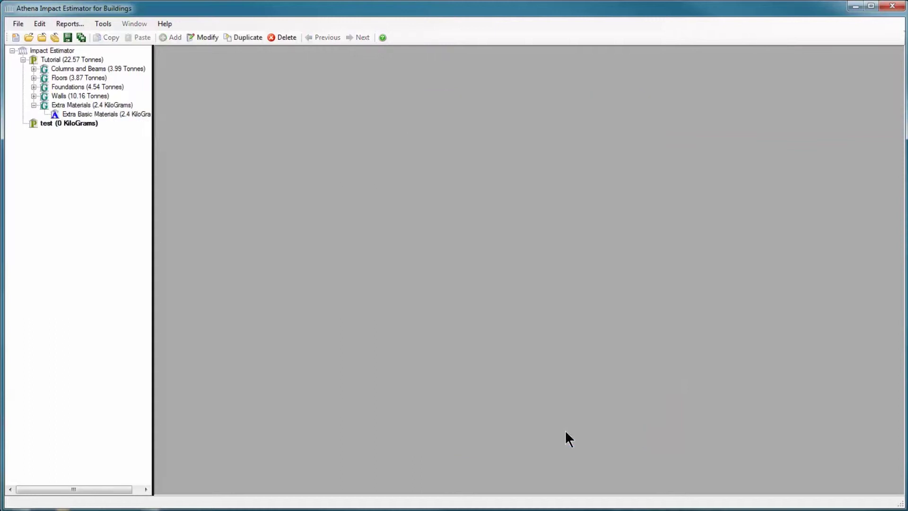
- Add a concrete footing named test with length 100, width 3 and thickness 12
{"action": "right_click", "coordinate": [31, 124]}
{"action": "mouse_move", "coordinate": [62, 218]}
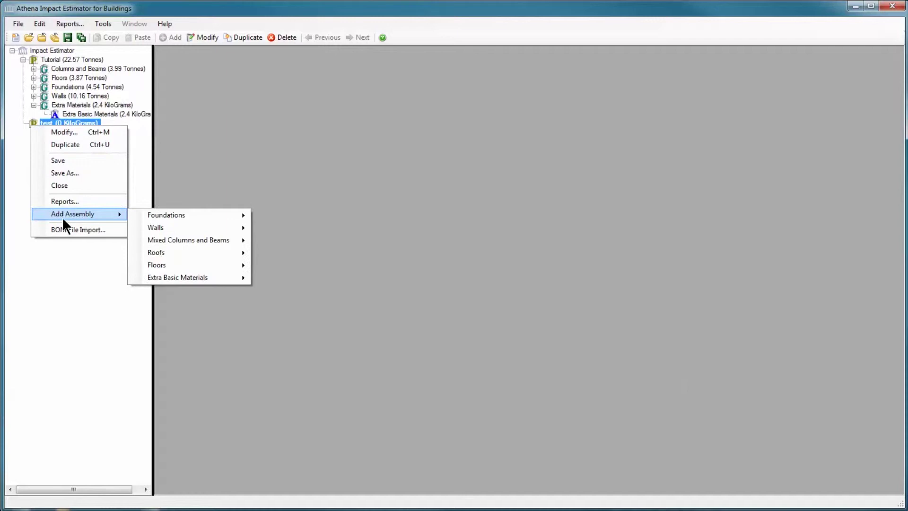
{"action": "mouse_move", "coordinate": [177, 218]}
{"action": "left_click", "coordinate": [288, 214]}
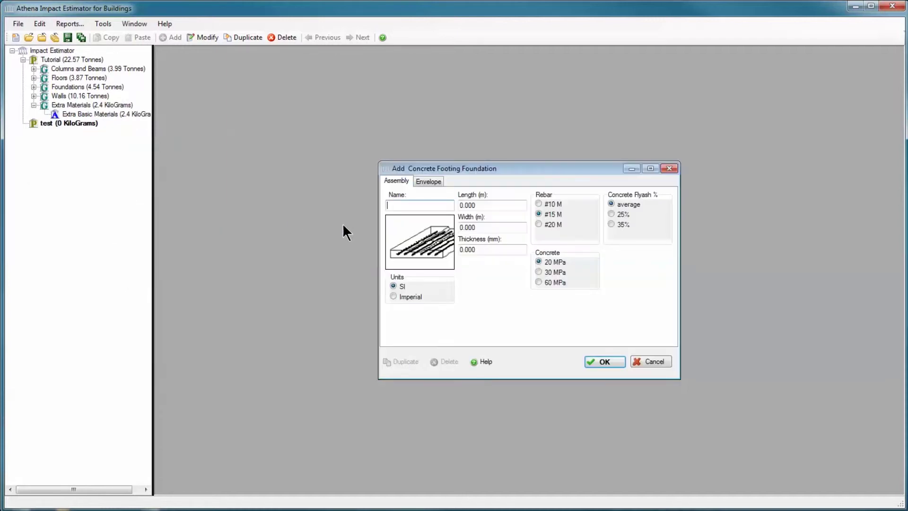
{"action": "type", "text": "test"}
{"action": "key", "text": "Tab"}
{"action": "type", "text": "100"}
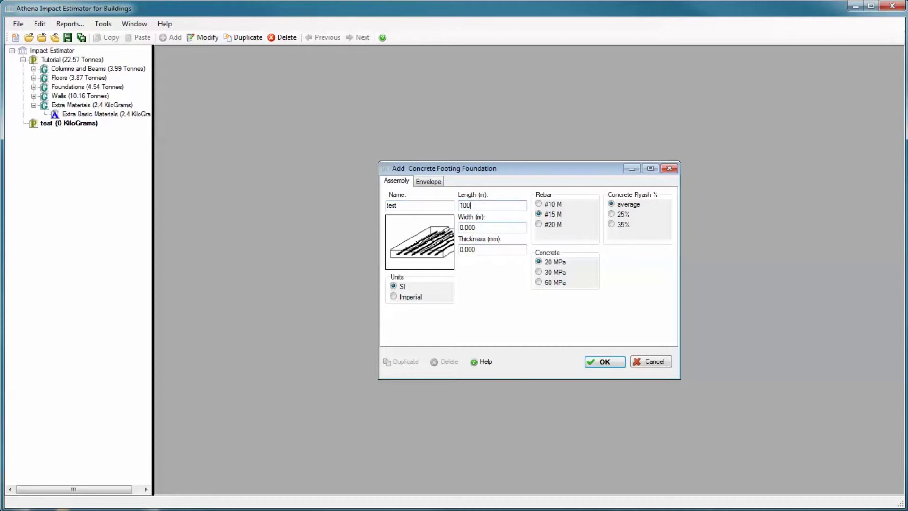
{"action": "key", "text": "Tab"}
{"action": "type", "text": "3"}
{"action": "key", "text": "Tab"}
{"action": "type", "text": "12"}
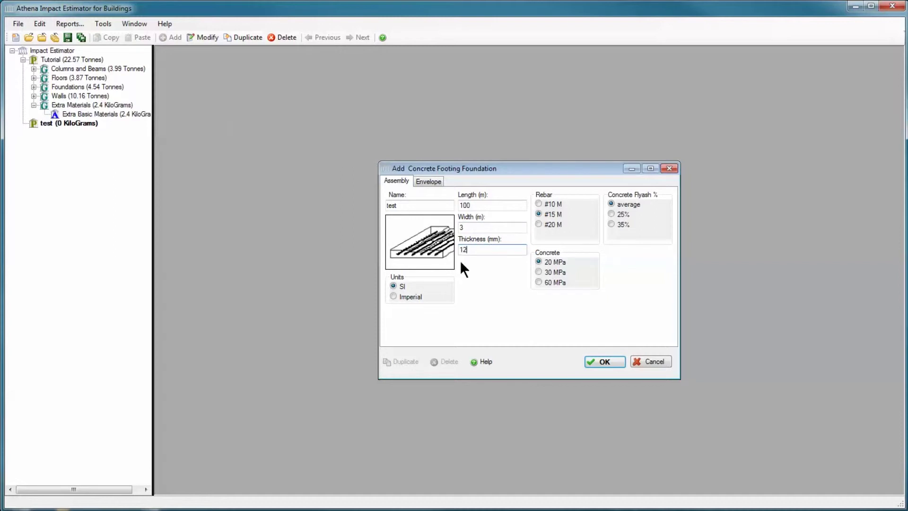
- Switch the footing to Imperial units, re-enter 100 × 3 × 12 and save it
{"action": "left_click", "coordinate": [393, 296]}
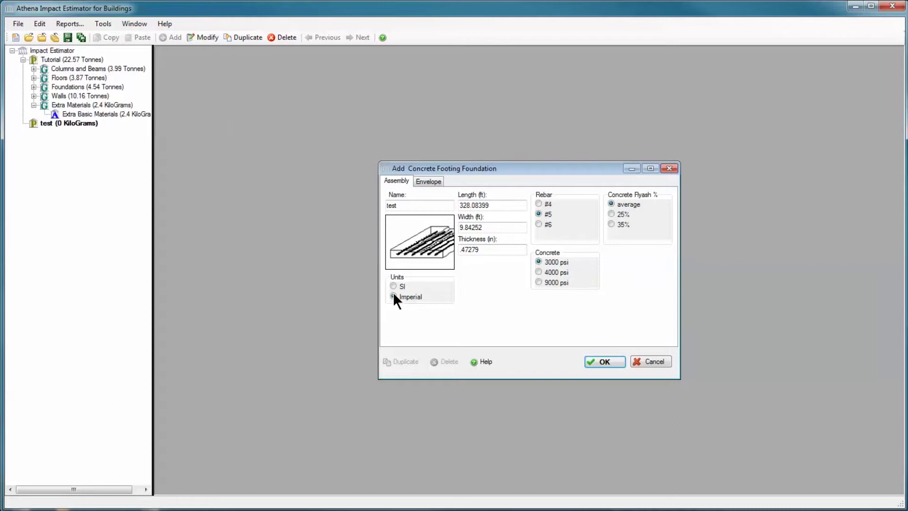
{"action": "left_click_drag", "start_coordinate": [504, 205], "coordinate": [456, 247]}
{"action": "type", "text": "100"}
{"action": "type", "text": "3"}
{"action": "type", "text": "12"}
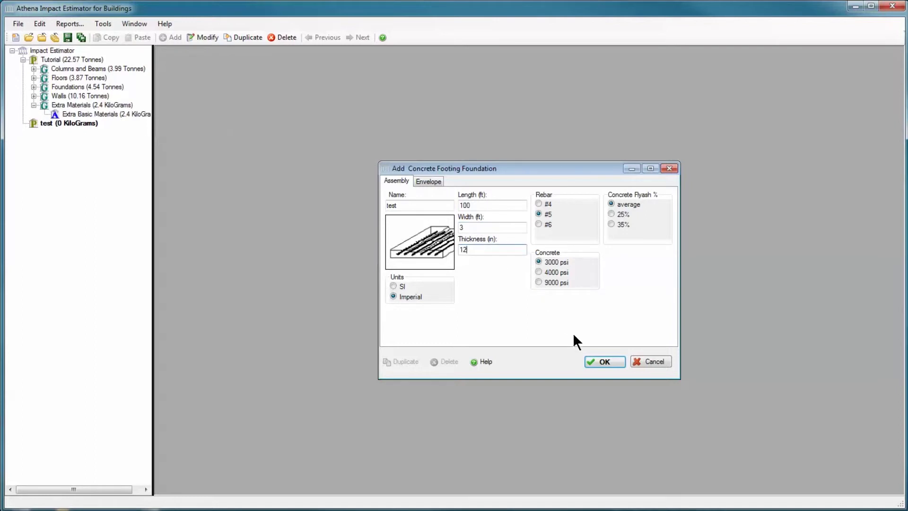
{"action": "left_click", "coordinate": [599, 360]}
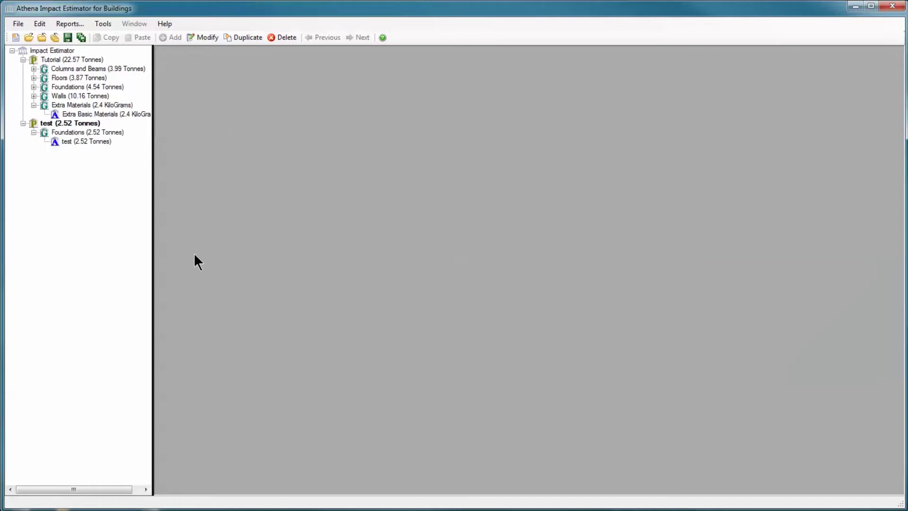
- Show the test project's Bill of Materials report, enlarged and in Imperial units
{"action": "left_click", "coordinate": [66, 26]}
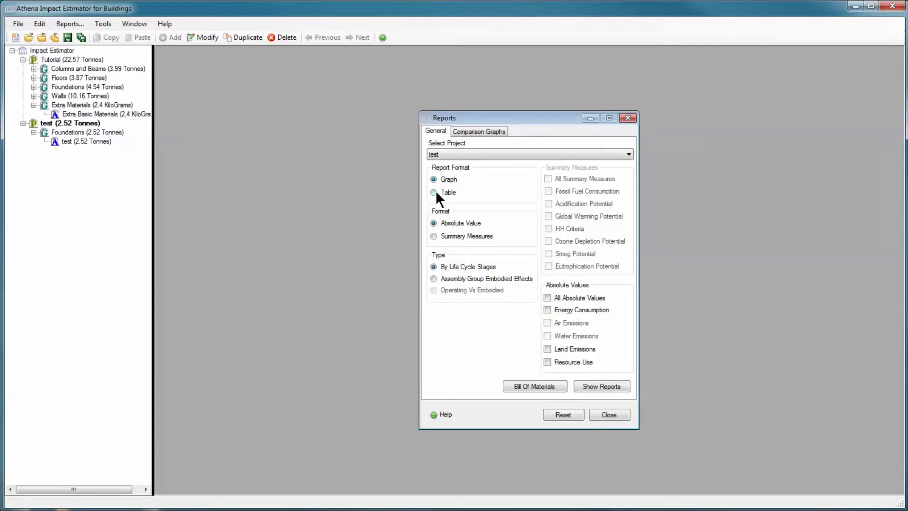
{"action": "left_click", "coordinate": [631, 153]}
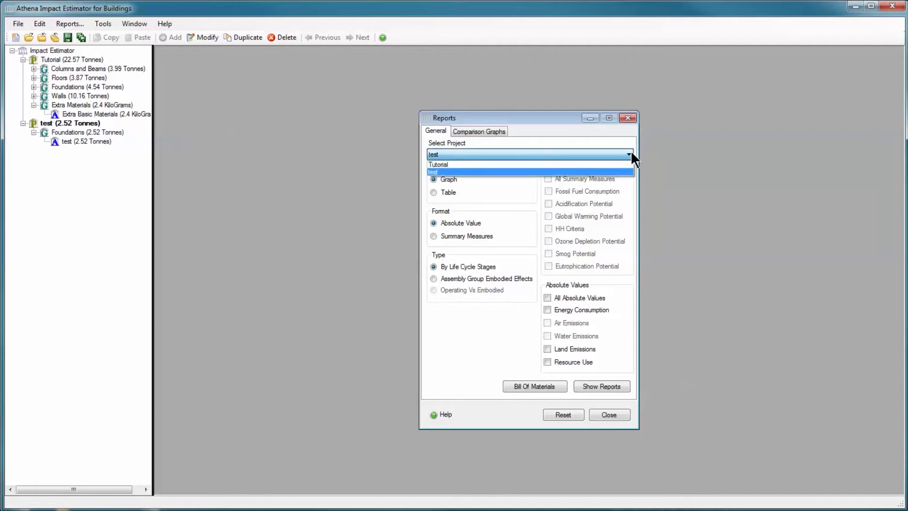
{"action": "left_click", "coordinate": [601, 168]}
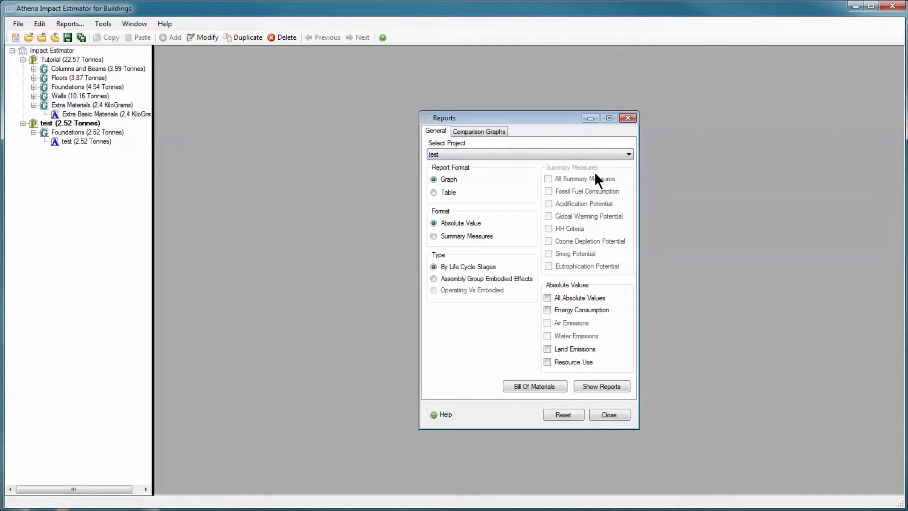
{"action": "left_click", "coordinate": [551, 386]}
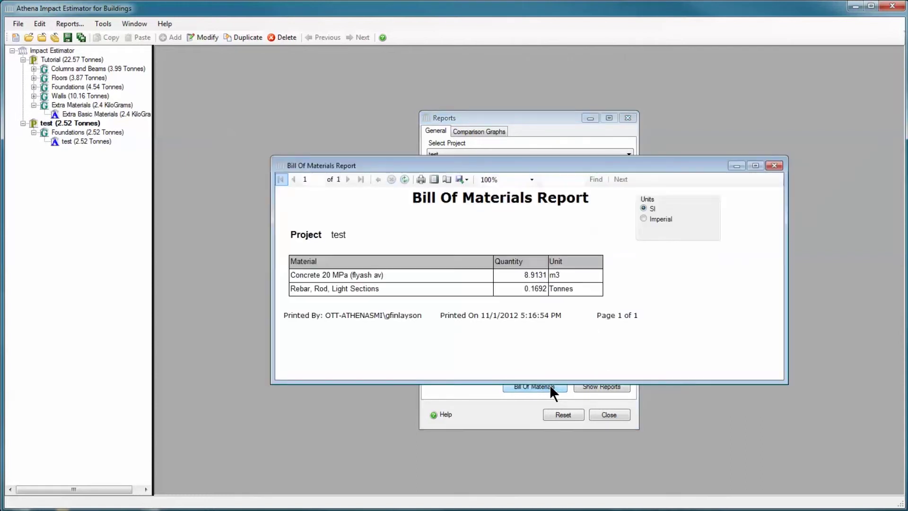
{"action": "left_click_drag", "start_coordinate": [504, 164], "coordinate": [391, 60]}
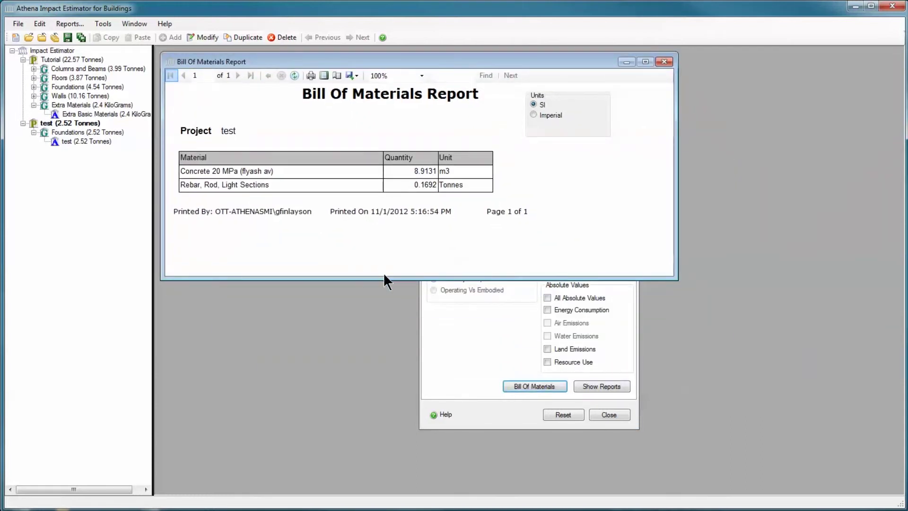
{"action": "left_click_drag", "start_coordinate": [379, 279], "coordinate": [364, 409]}
{"action": "left_click", "coordinate": [534, 116]}
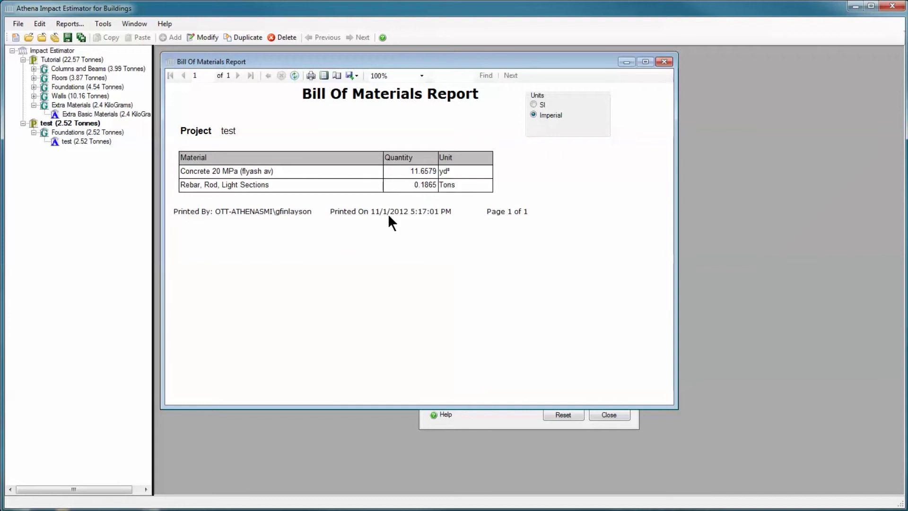
- Add a Rebar, Rod, Light Sections row to test's extra basic materials via a reb search
{"action": "right_click", "coordinate": [34, 128]}
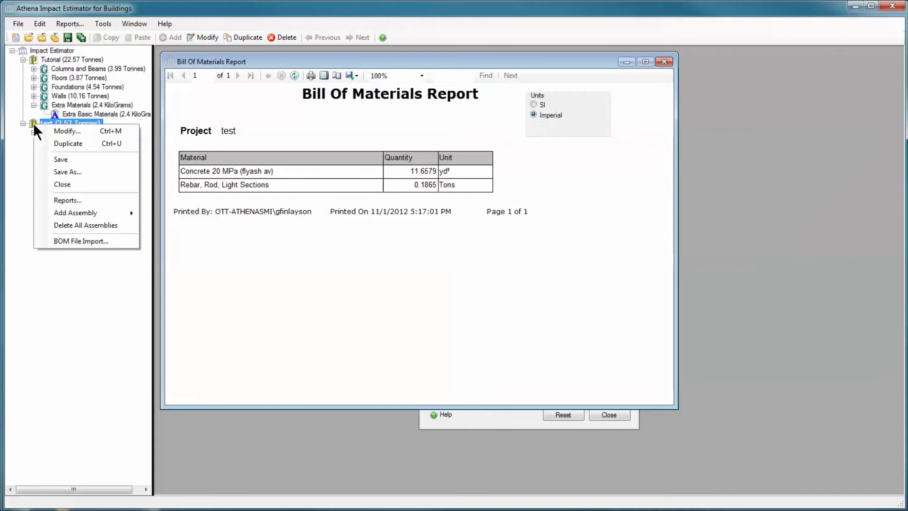
{"action": "mouse_move", "coordinate": [55, 215]}
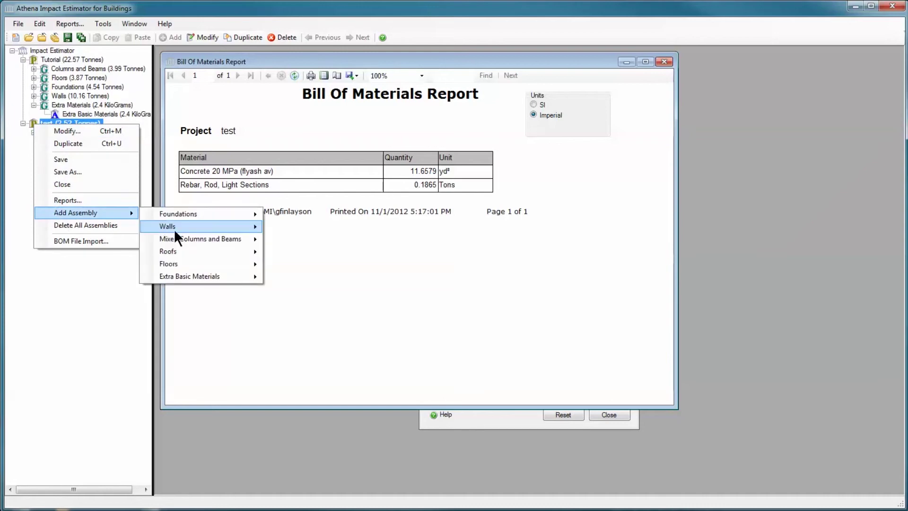
{"action": "mouse_move", "coordinate": [211, 275]}
{"action": "left_click", "coordinate": [287, 277]}
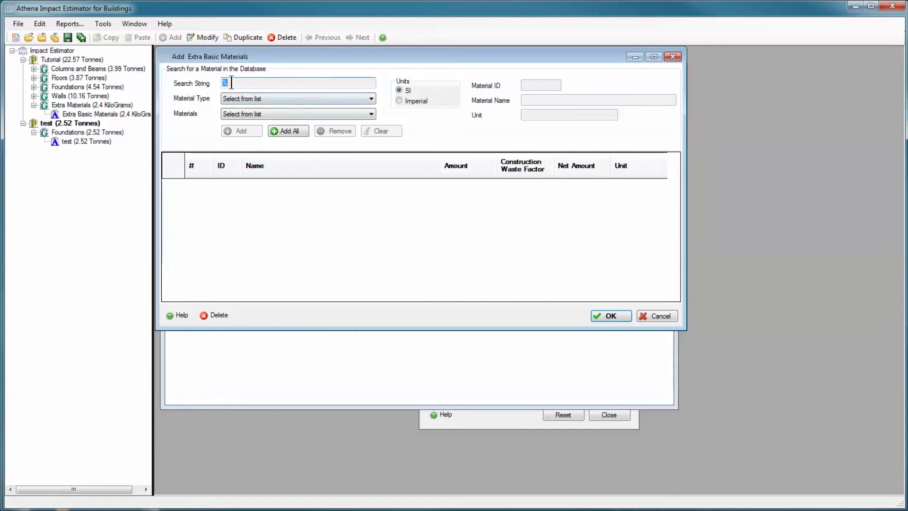
{"action": "type", "text": "reb"}
{"action": "left_click", "coordinate": [369, 113]}
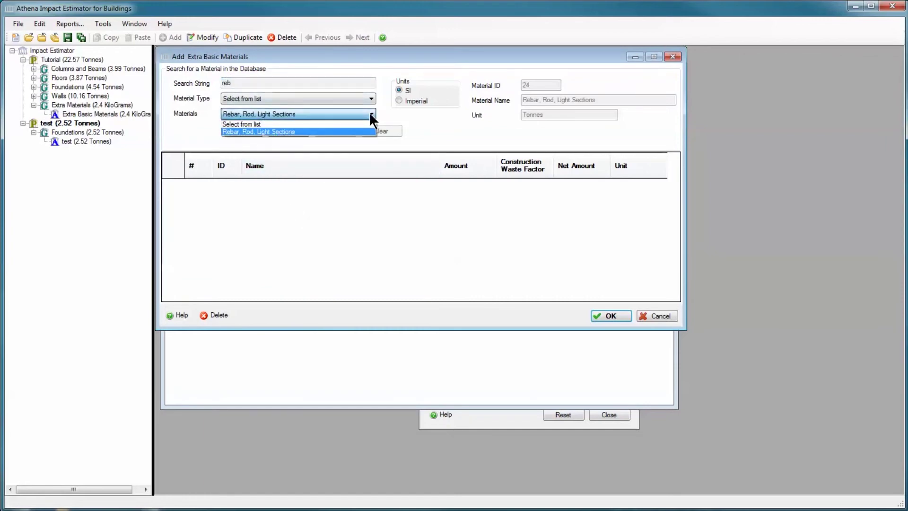
{"action": "left_click", "coordinate": [353, 131]}
{"action": "left_click", "coordinate": [251, 130]}
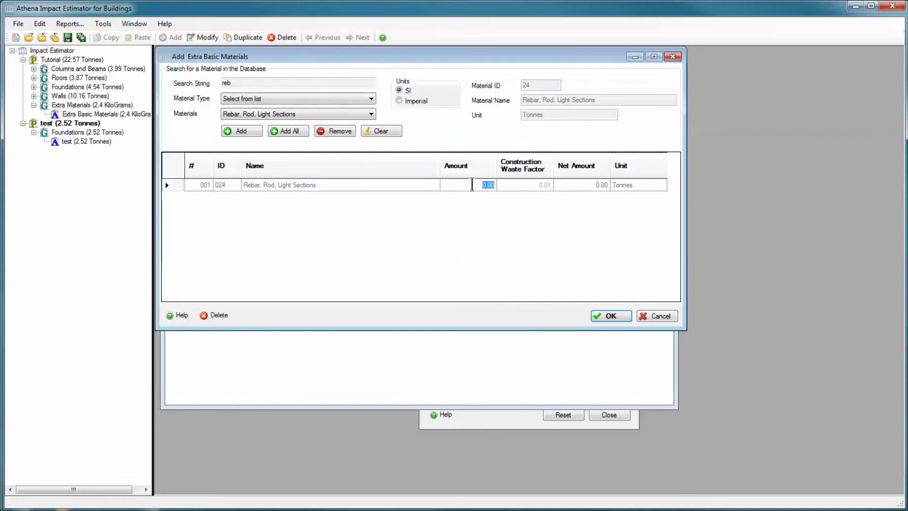
- Set the extra rebar amount to 0.5 Tonnes and apply it
{"action": "type", "text": "0.5"}
{"action": "left_click_drag", "start_coordinate": [413, 59], "coordinate": [417, 215]}
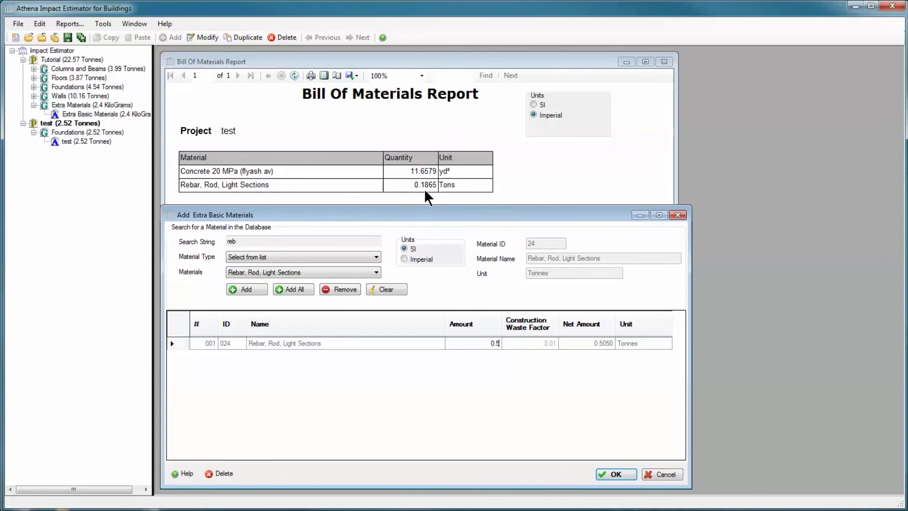
{"action": "left_click", "coordinate": [612, 472]}
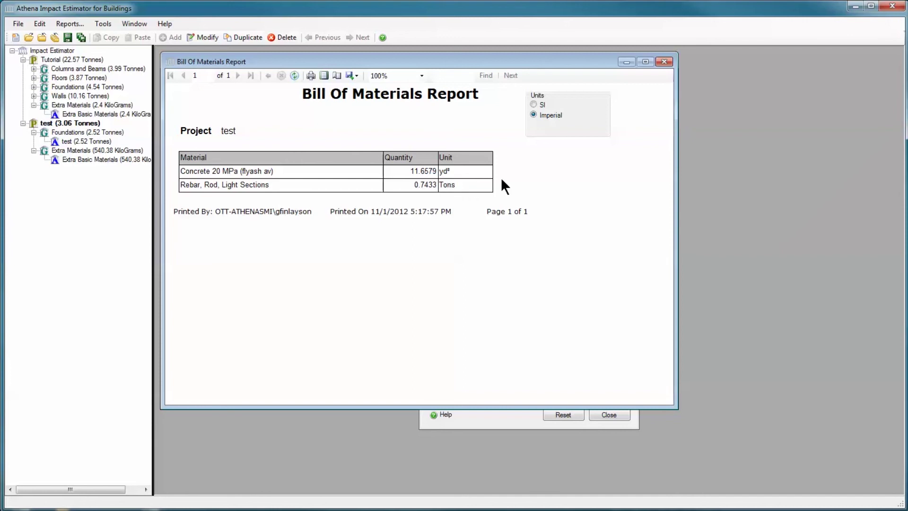
- Close the report windows and close the test project without saving
{"action": "left_click", "coordinate": [663, 61]}
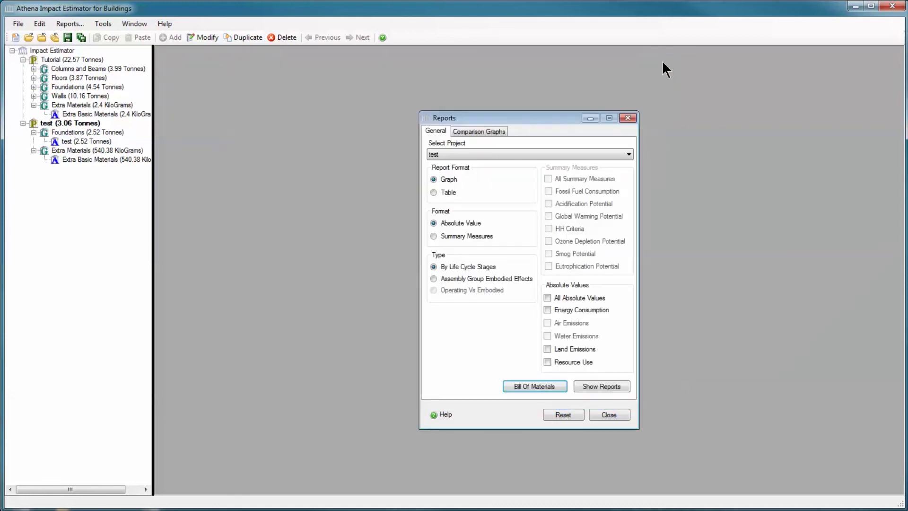
{"action": "left_click", "coordinate": [628, 118]}
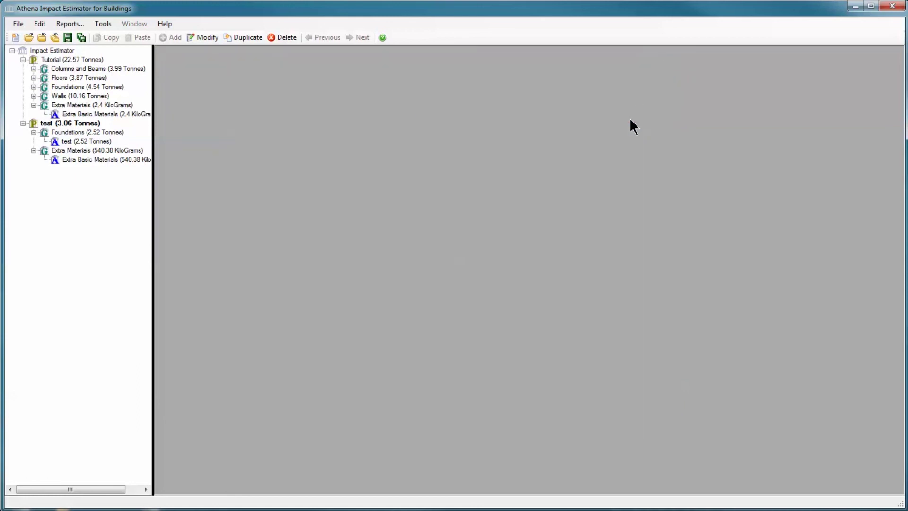
{"action": "left_click", "coordinate": [30, 123]}
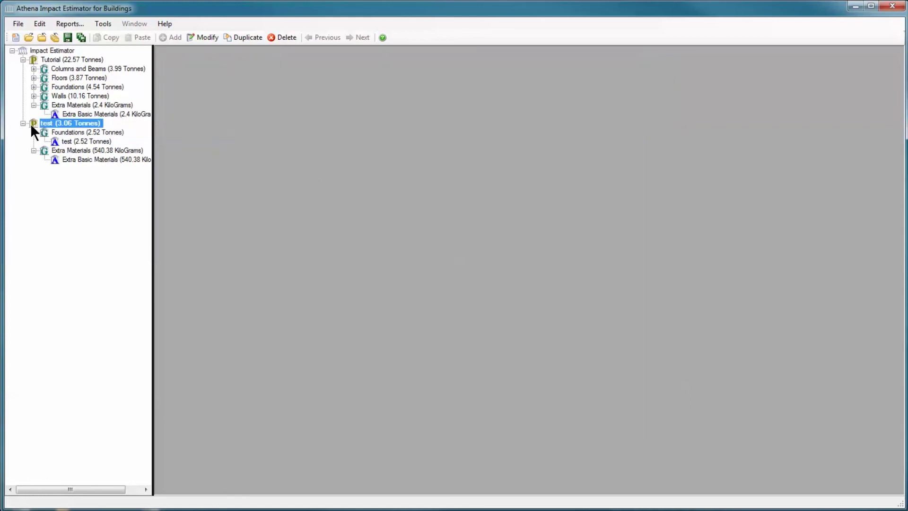
{"action": "left_click", "coordinate": [41, 38]}
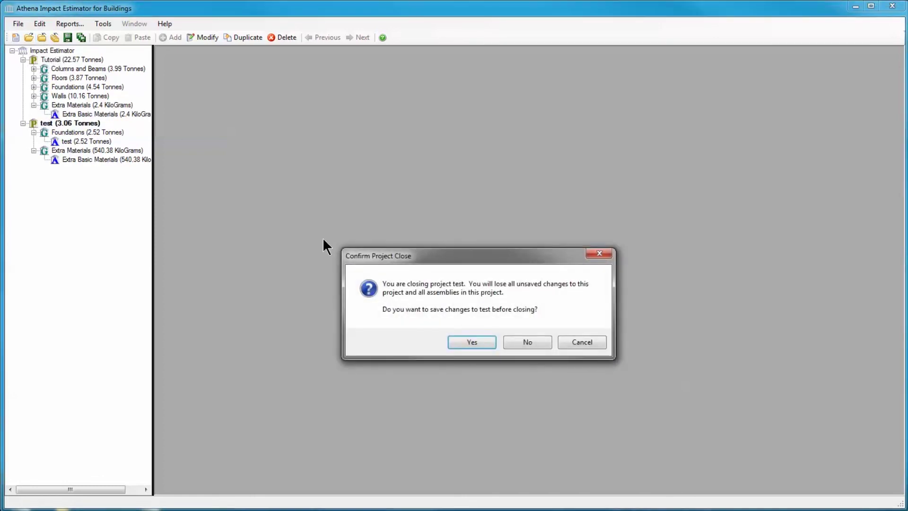
{"action": "left_click", "coordinate": [519, 337]}
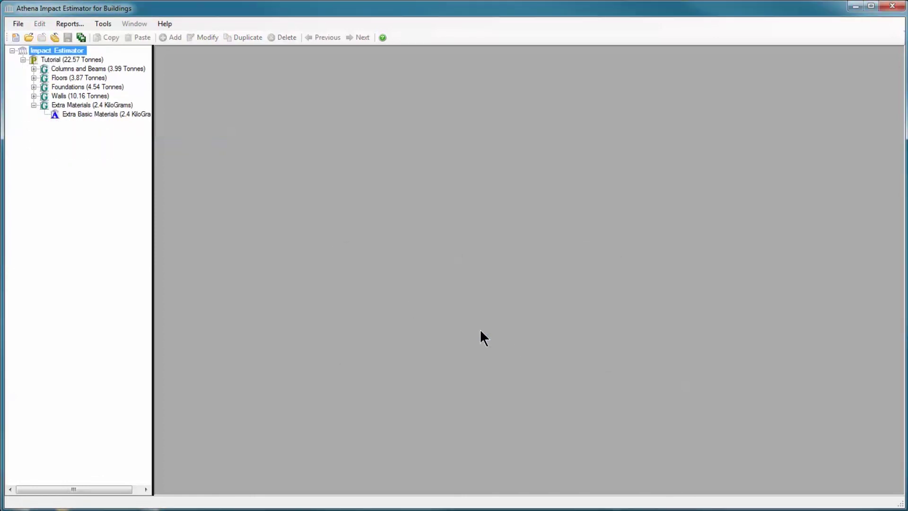